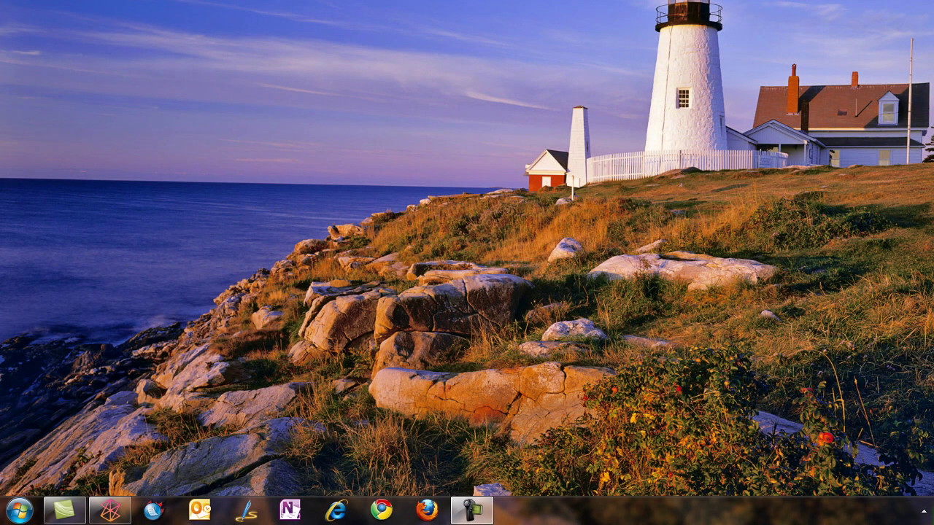
# Sign in to Gmail with the account's username and password
pyautogui.click(381, 510)
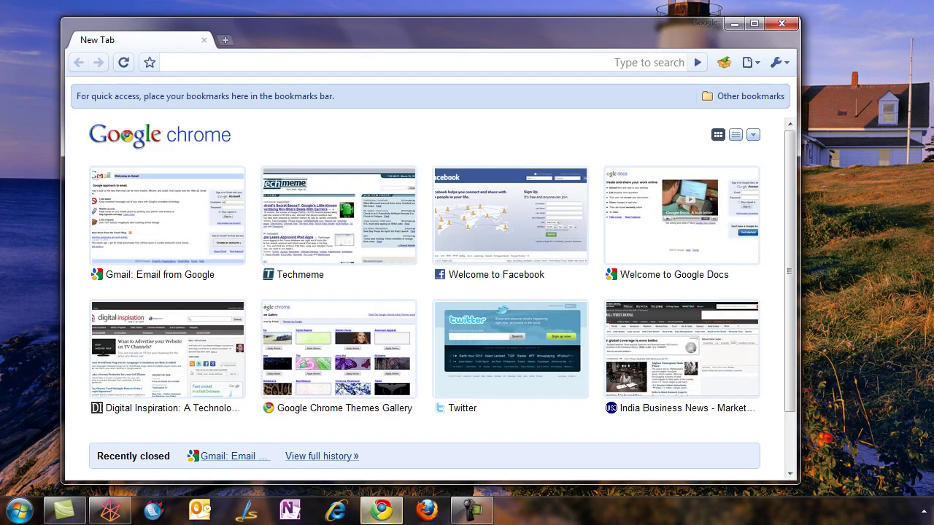
pyautogui.click(184, 220)
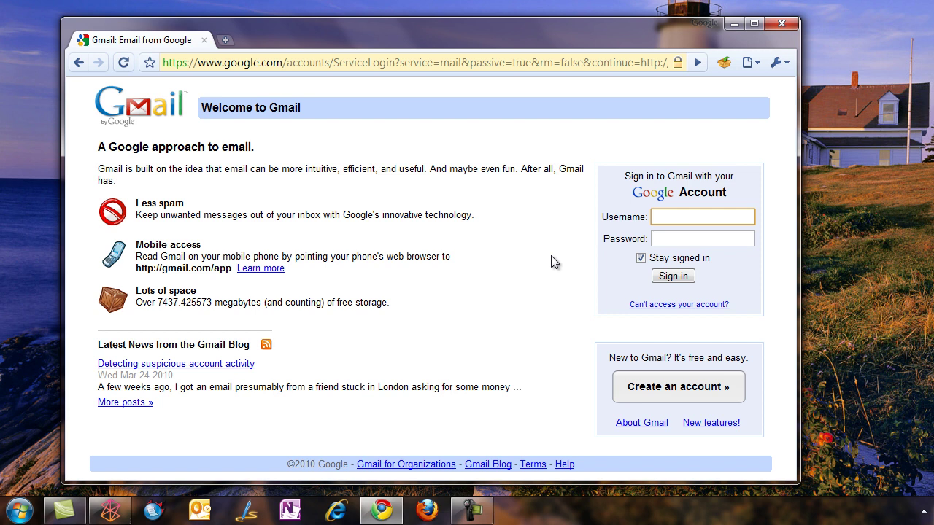
pyautogui.press('Tab')
pyautogui.write('•••••••••••')
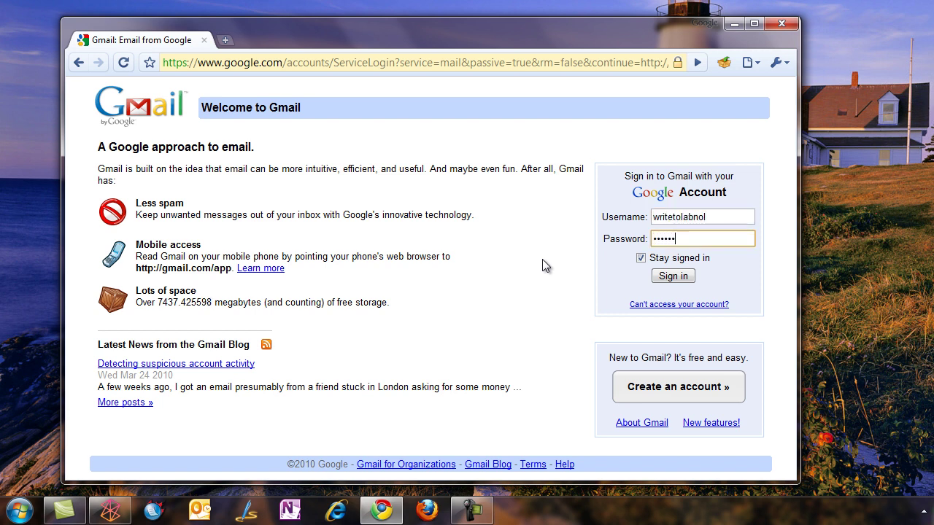
pyautogui.write('•••')
pyautogui.click(663, 276)
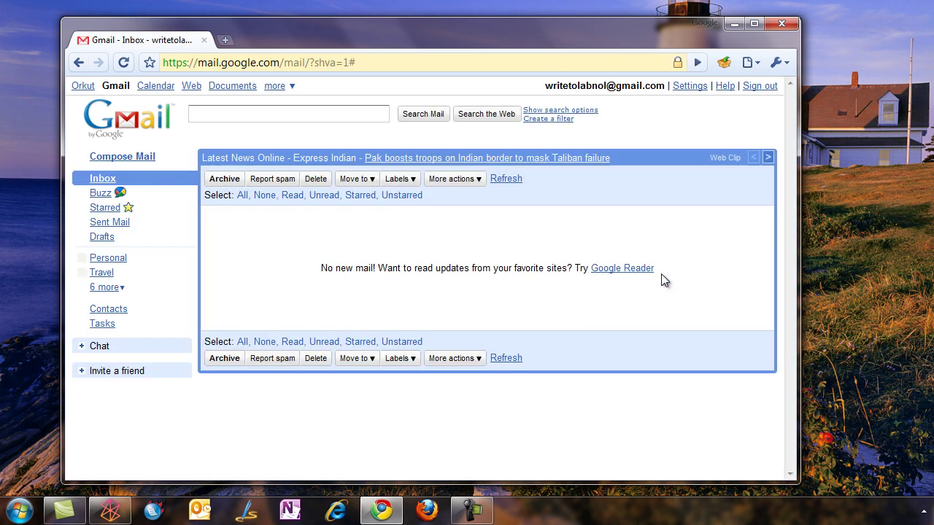
# In Gmail Contacts, add an empty contact group called 'Media'
pyautogui.click(109, 310)
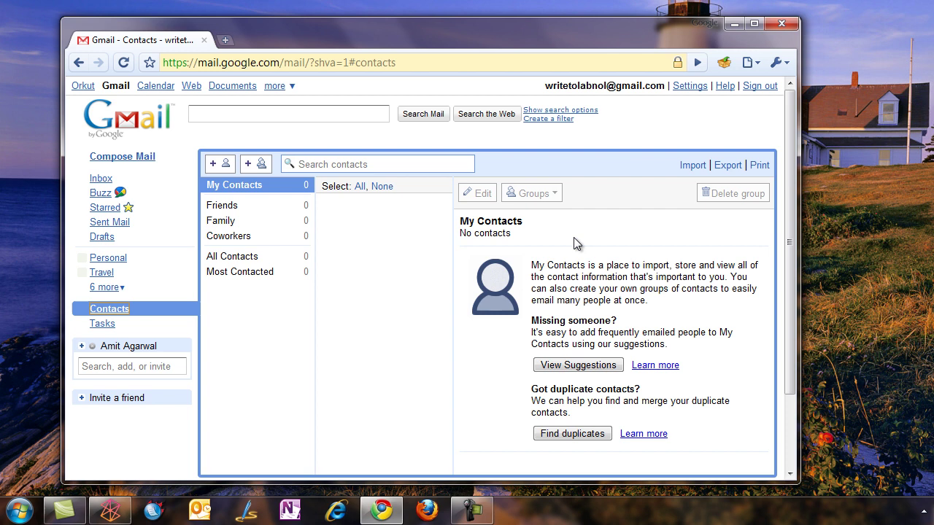
pyautogui.click(259, 169)
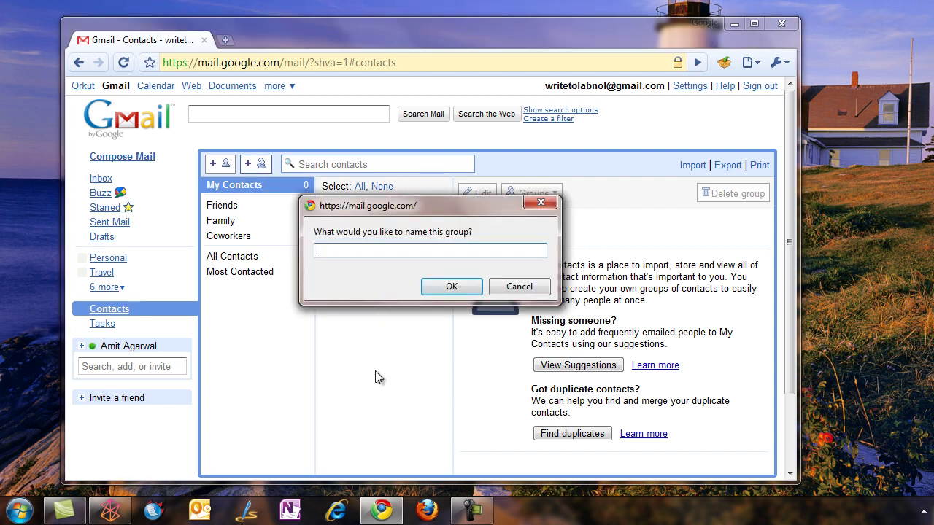
pyautogui.write('Media')
pyautogui.click(456, 285)
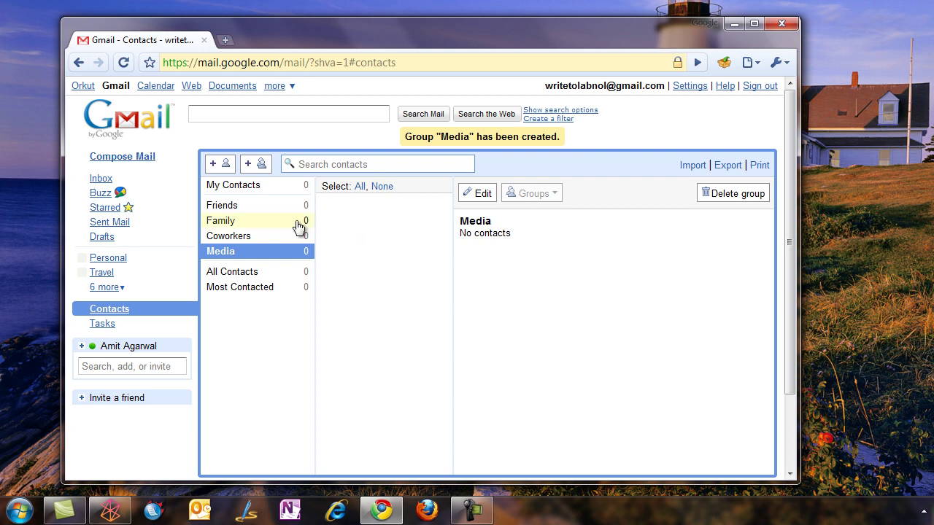
# Save a first Media contact with the person's full name and e-mail address
pyautogui.click(227, 167)
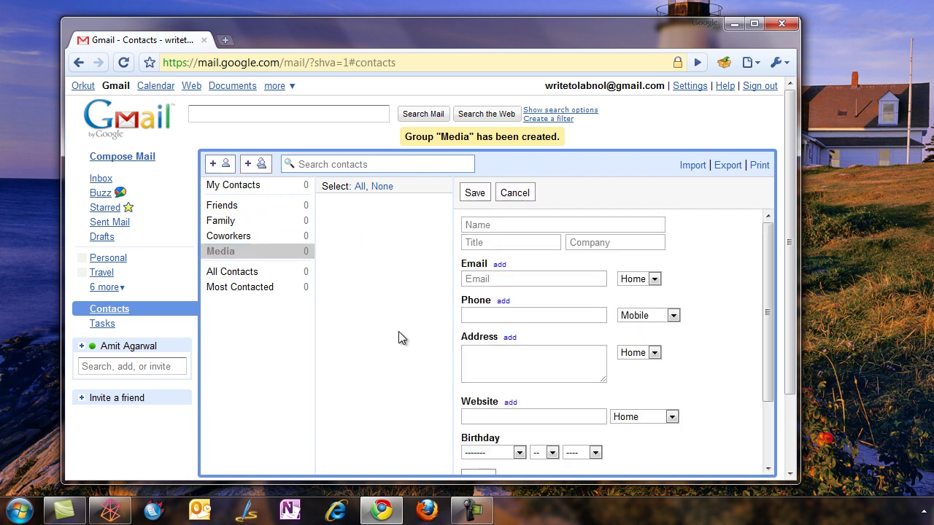
pyautogui.click(511, 225)
pyautogui.write('D')
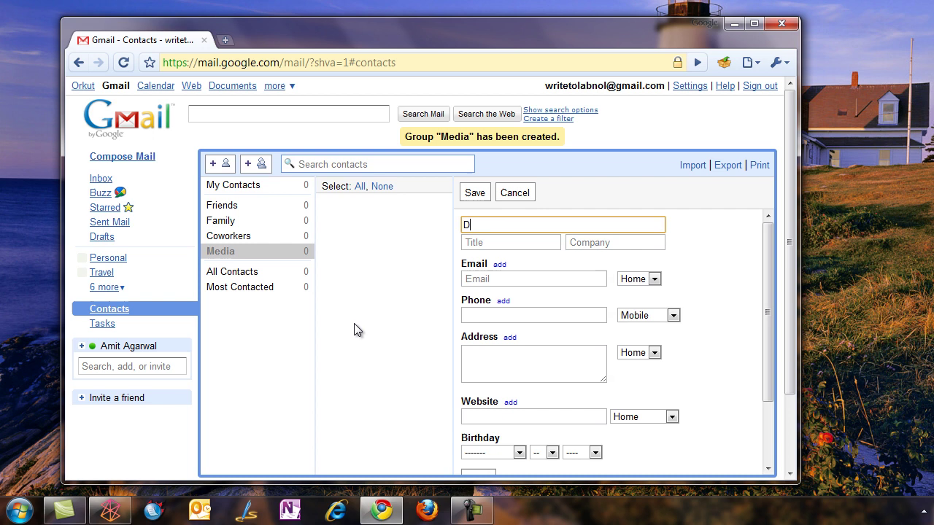
pyautogui.write('avid Pogue')
pyautogui.click(493, 282)
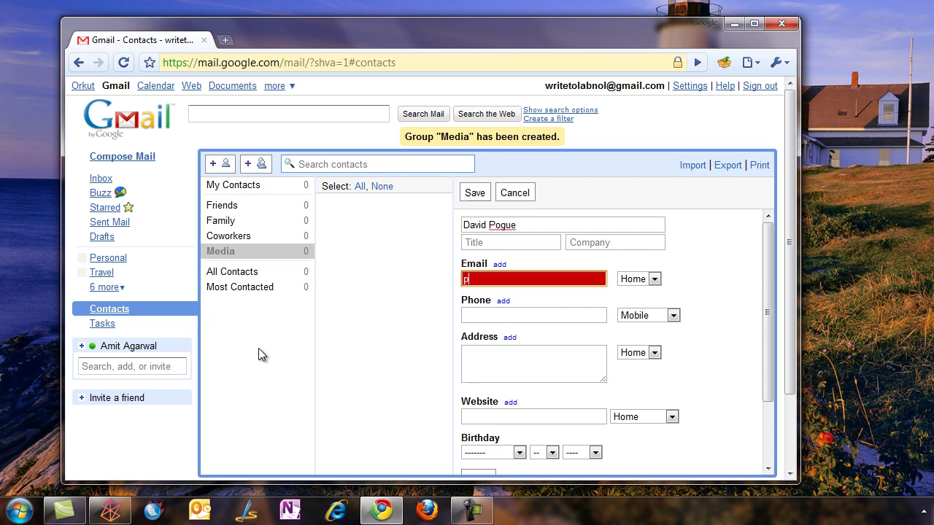
pyautogui.click(475, 193)
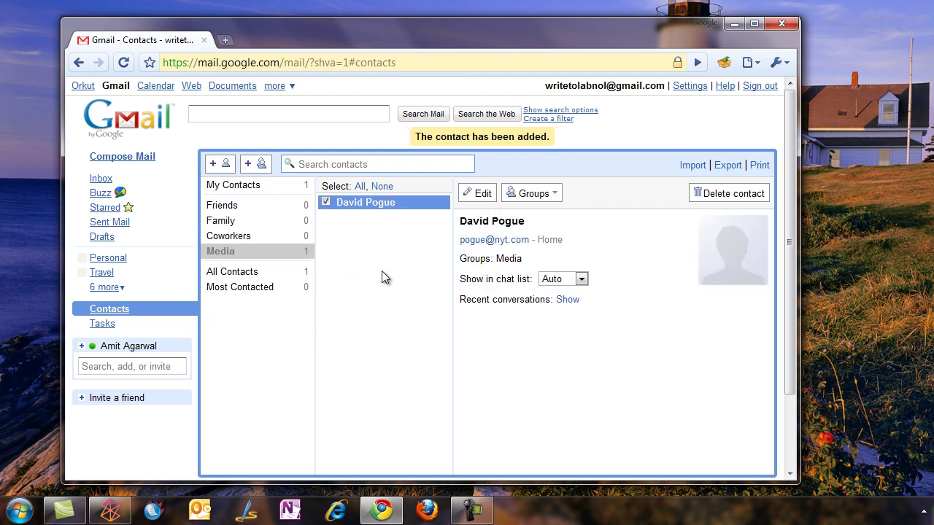
# Save a second Media contact with another person's name and e-mail address
pyautogui.click(227, 166)
pyautogui.click(493, 228)
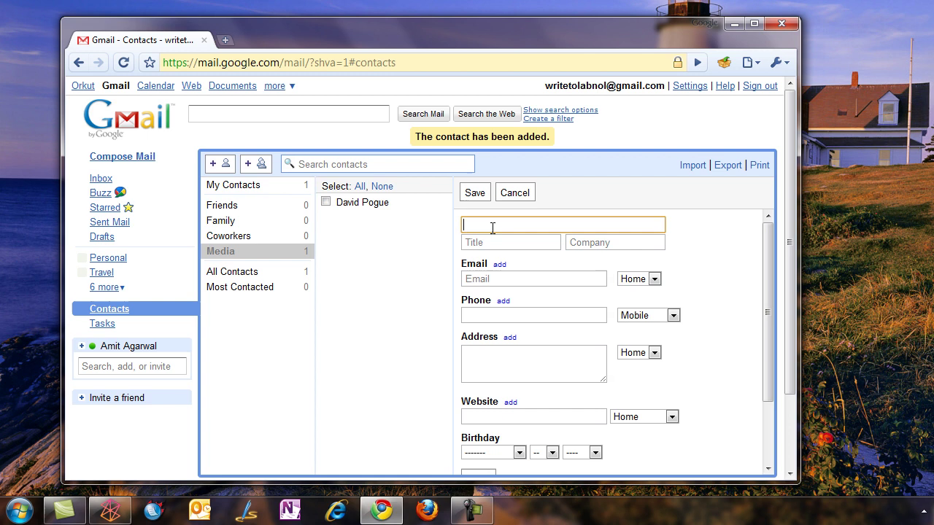
pyautogui.write('Om Malik')
pyautogui.click(512, 277)
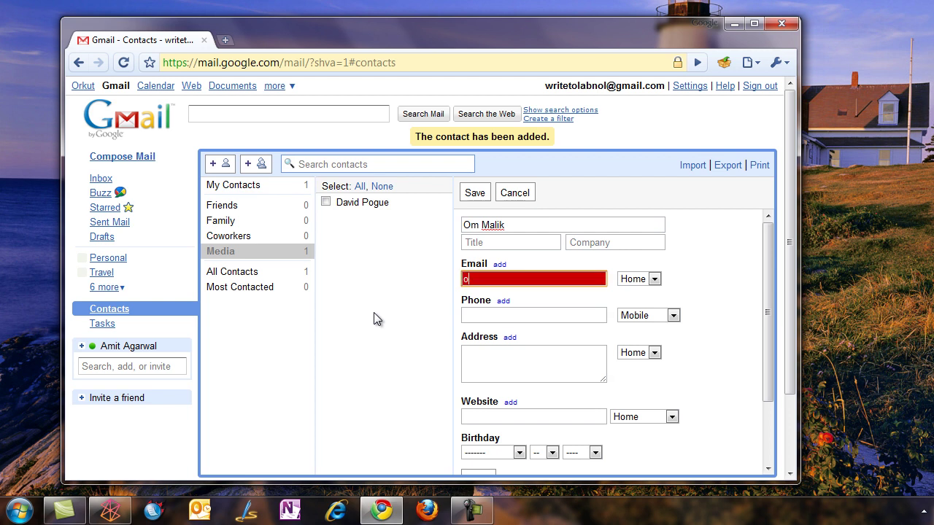
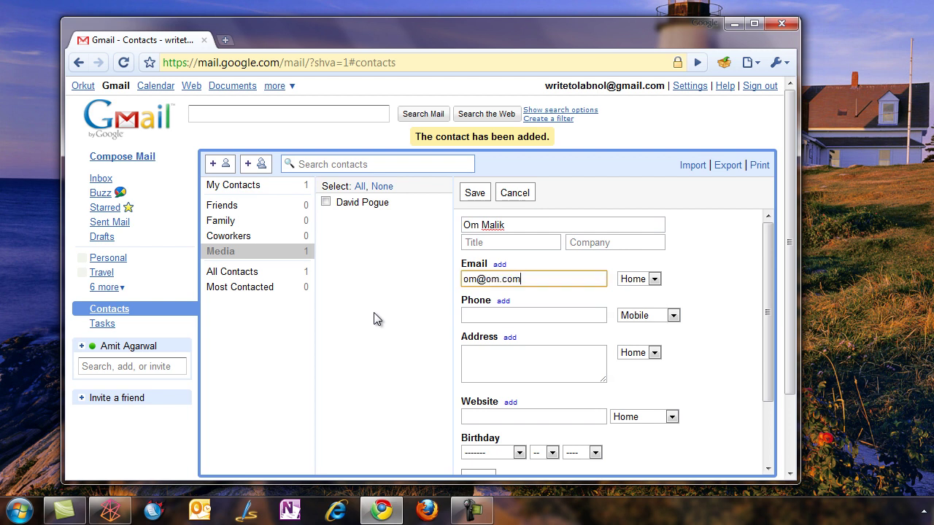
pyautogui.click(475, 193)
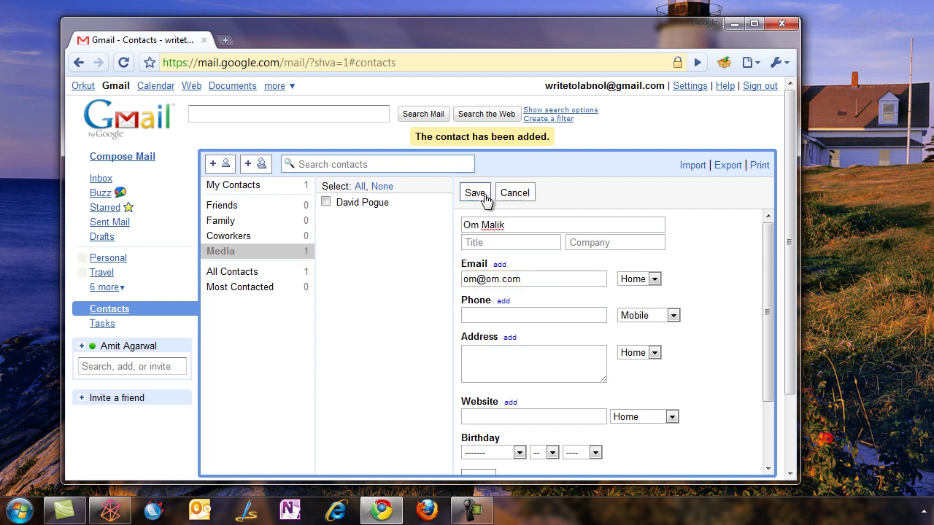
# Add the remaining contacts and check each of the eight Media entries
pyautogui.click(220, 164)
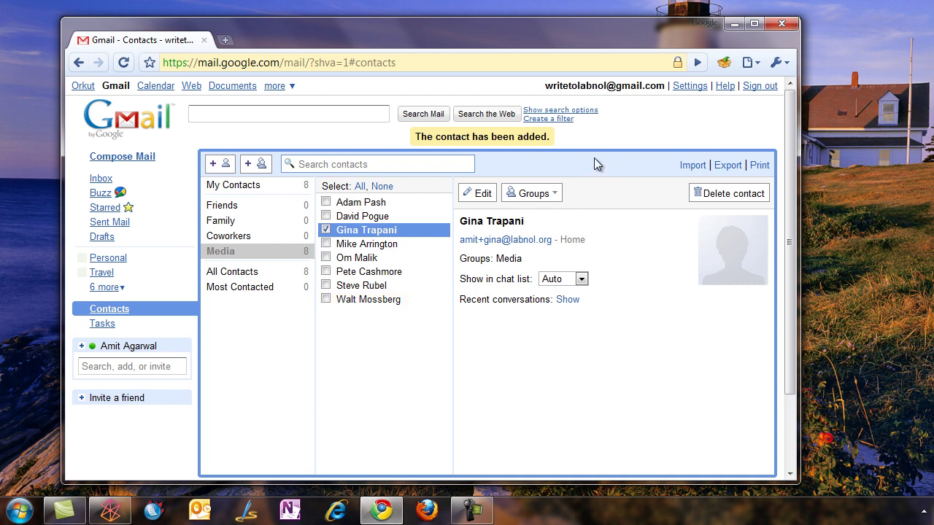
pyautogui.click(356, 302)
pyautogui.click(356, 288)
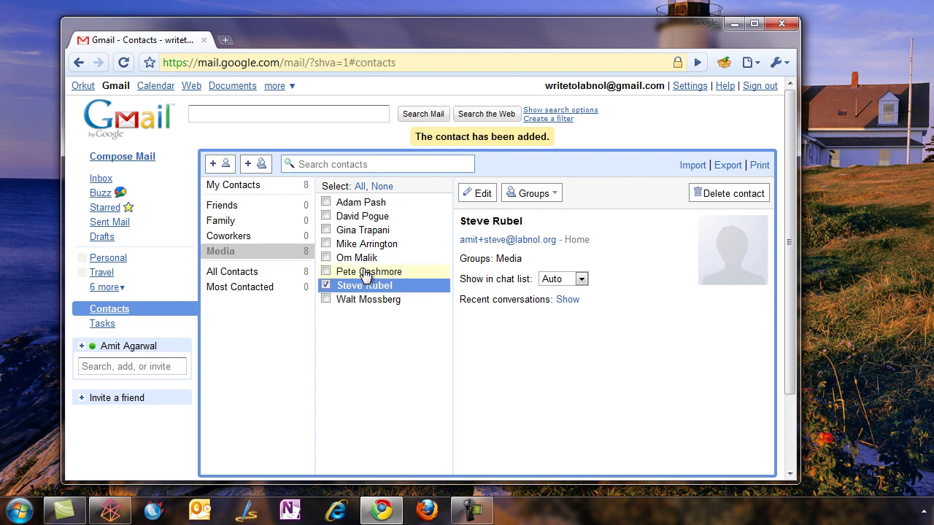
pyautogui.click(365, 271)
pyautogui.click(370, 258)
pyautogui.click(378, 244)
pyautogui.click(387, 230)
pyautogui.click(388, 216)
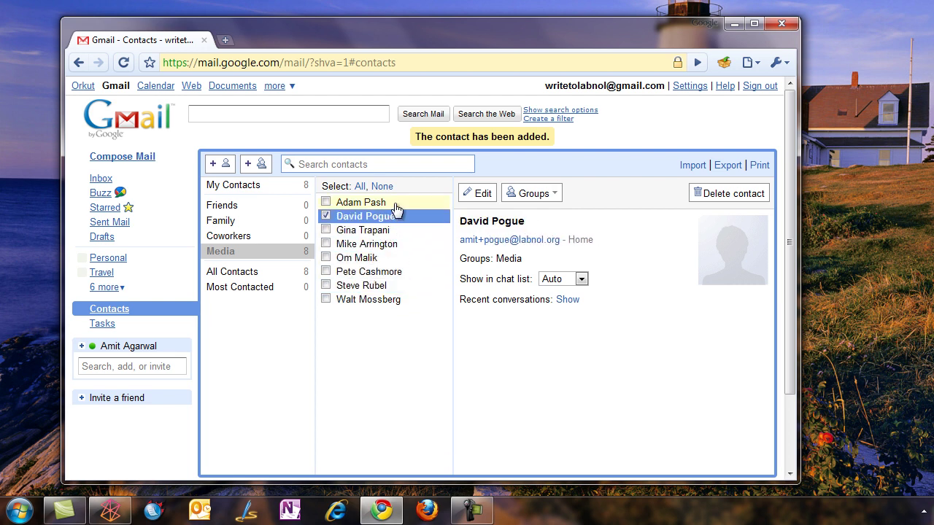
pyautogui.click(395, 204)
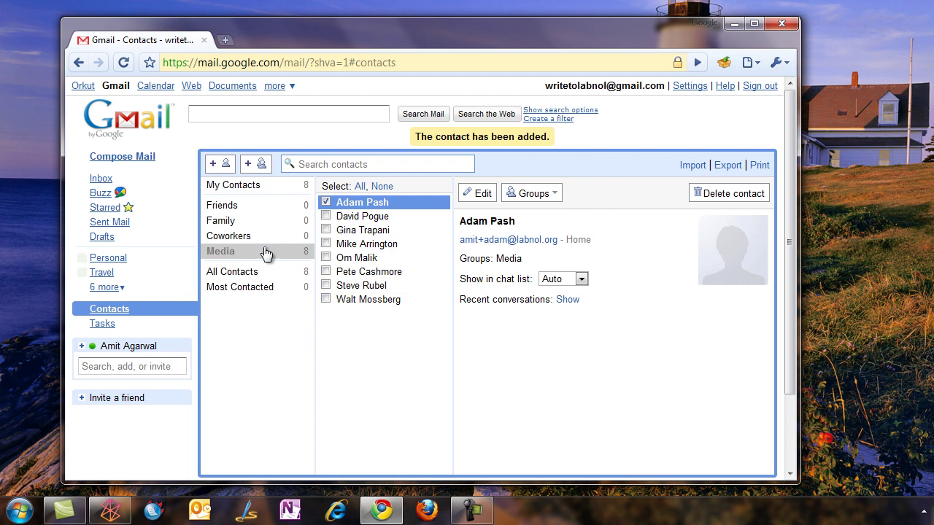
# Go to docs.google.com in a new tab and open the Mail Merge spreadsheet
pyautogui.click(234, 40)
pyautogui.write('docs.google.com/')
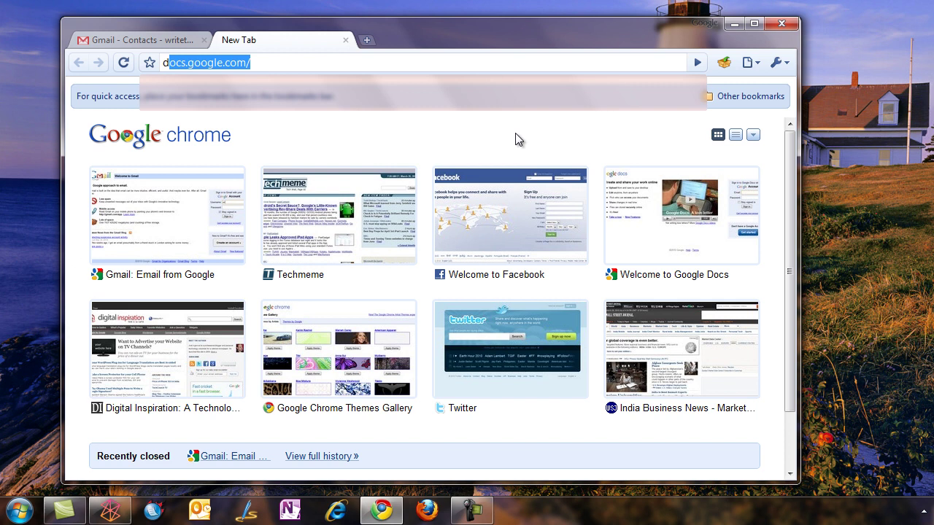
pyautogui.press('Return')
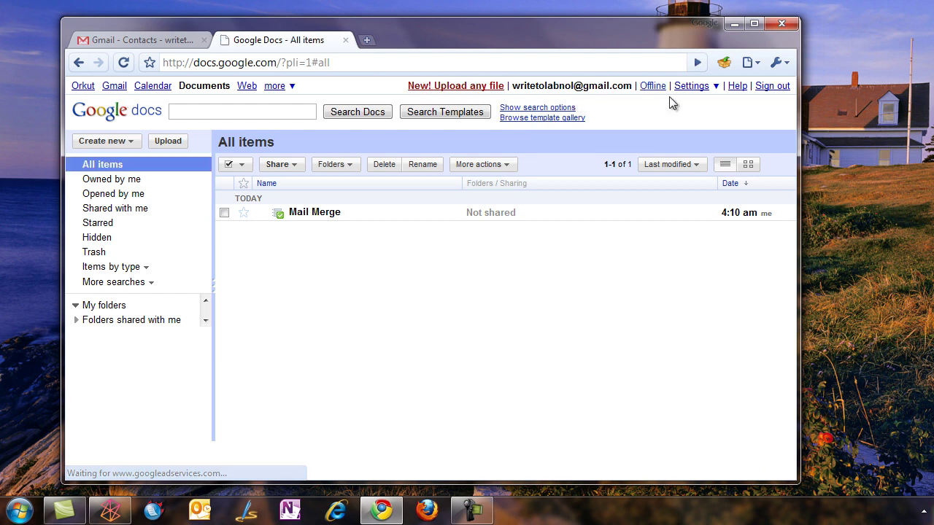
pyautogui.click(328, 213)
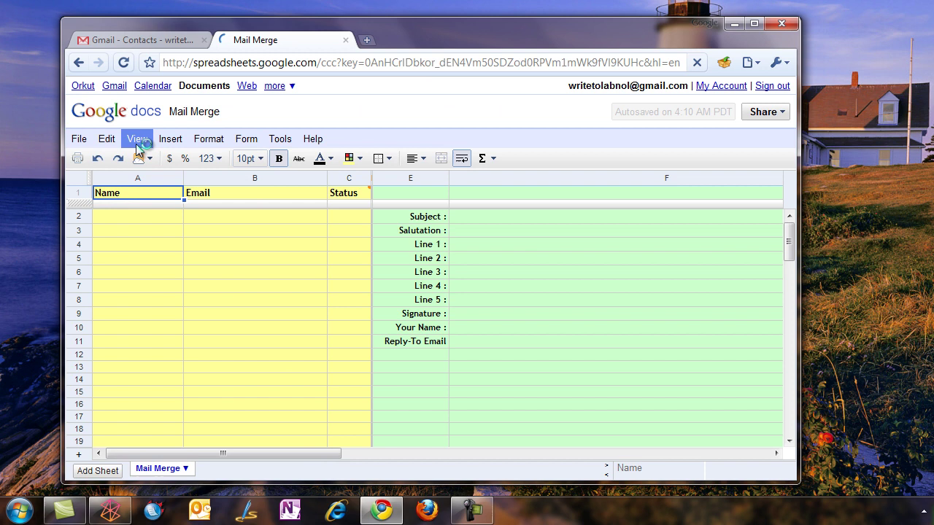
# Switch the sheet to Compact view and bring up the Mail Merge menu
pyautogui.click(136, 145)
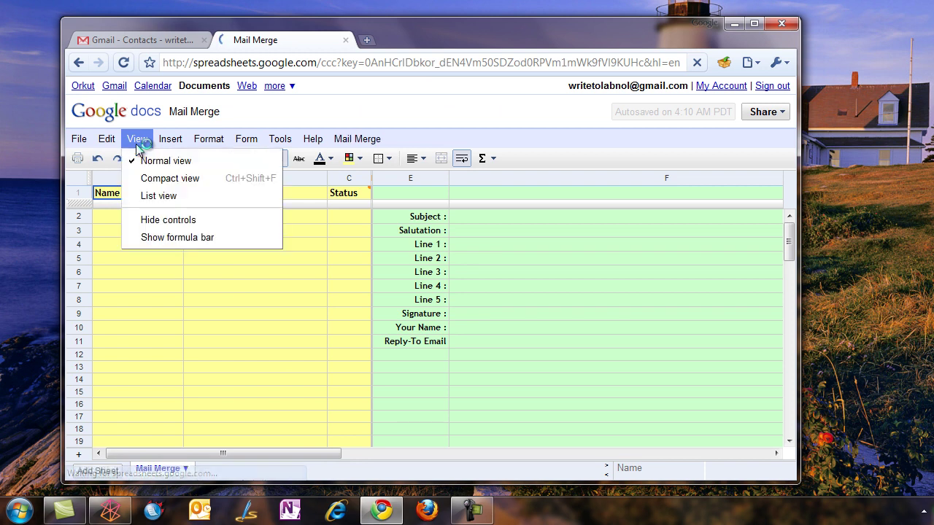
pyautogui.click(170, 180)
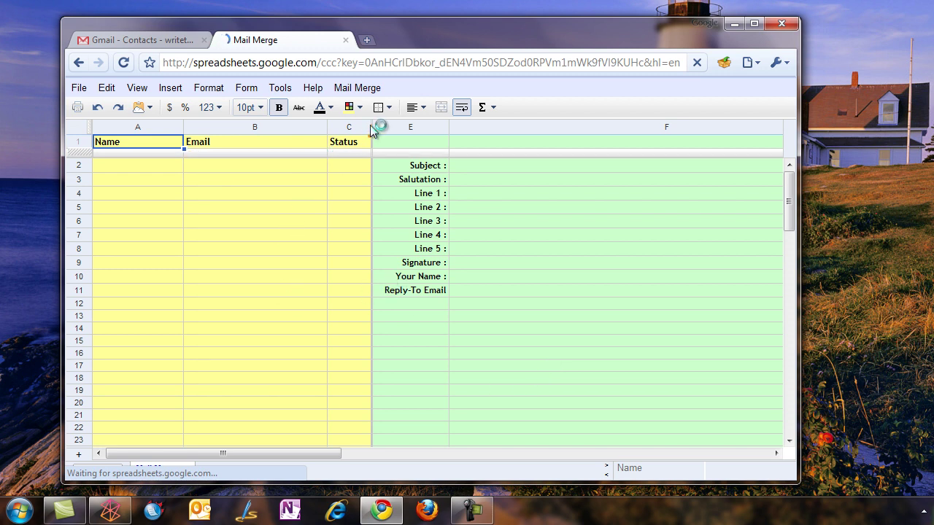
pyautogui.click(379, 89)
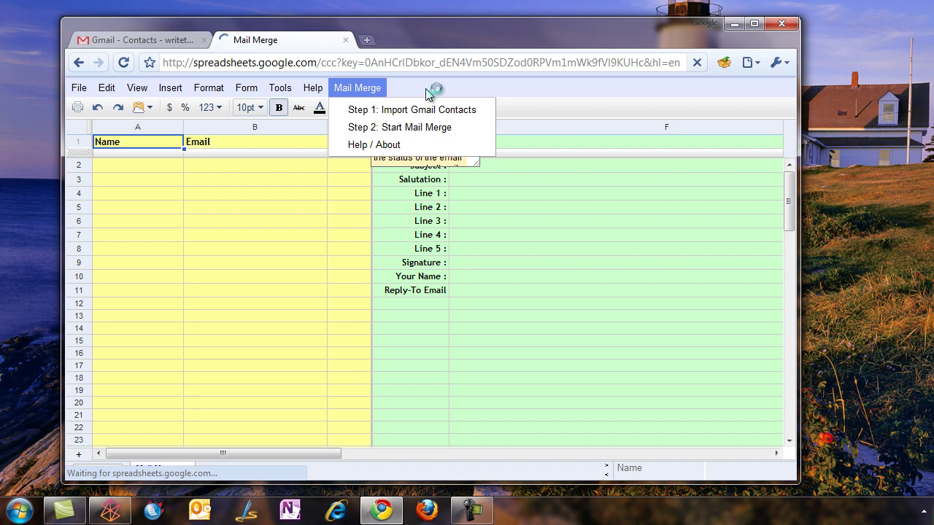
# Authorize the Mail Merge import script to access Contacts and Docs
pyautogui.click(437, 111)
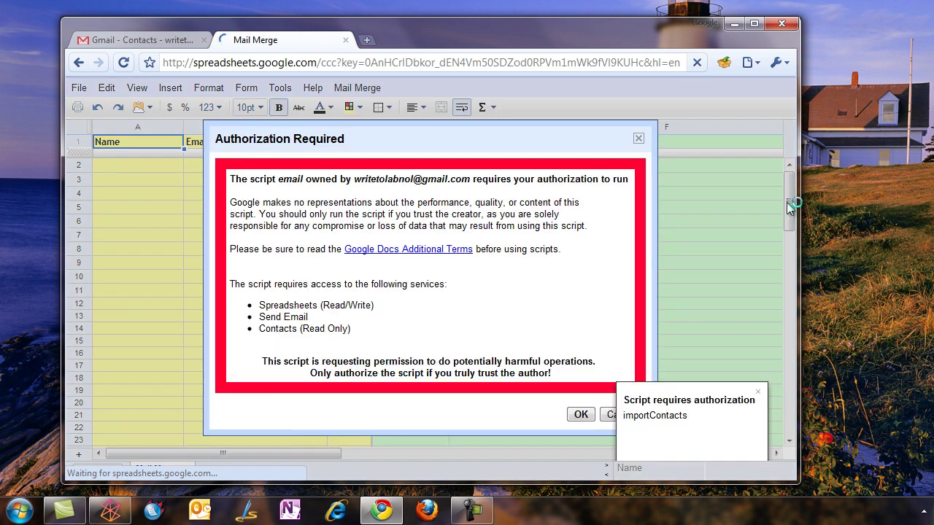
pyautogui.click(581, 415)
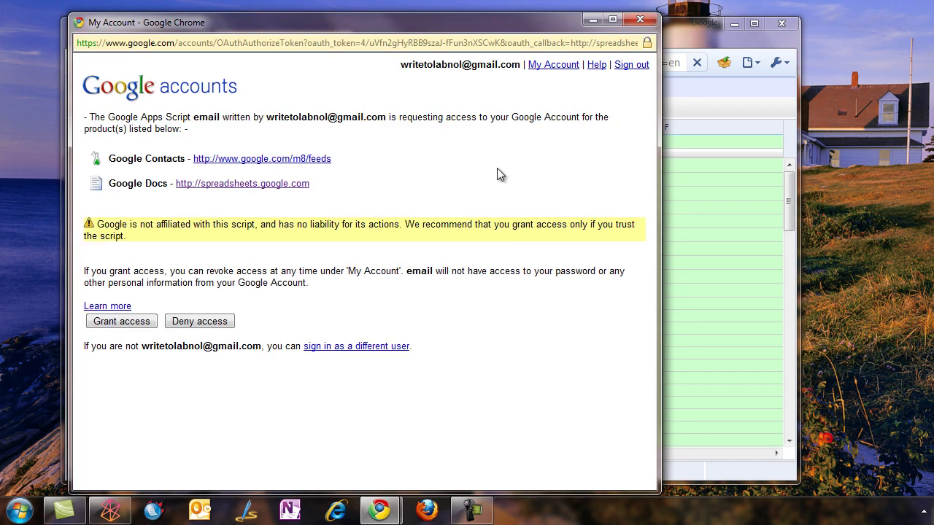
pyautogui.click(121, 321)
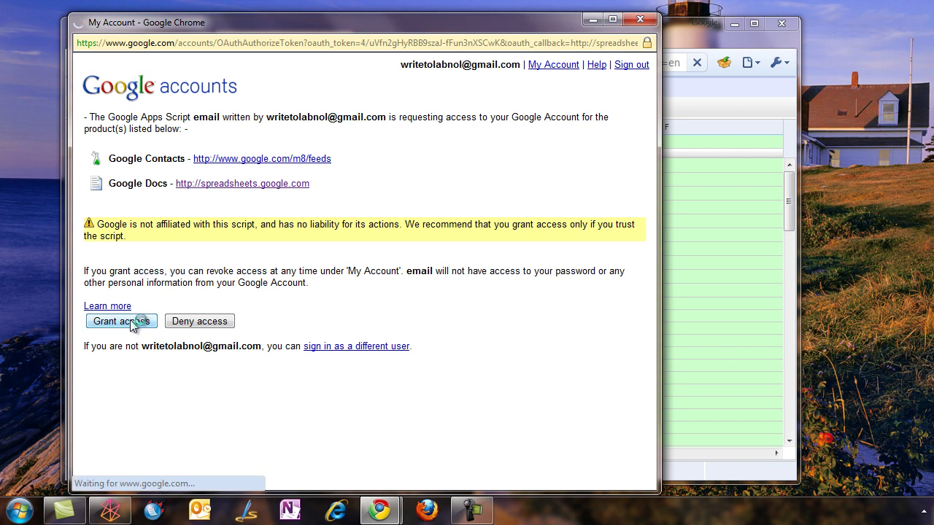
pyautogui.click(357, 89)
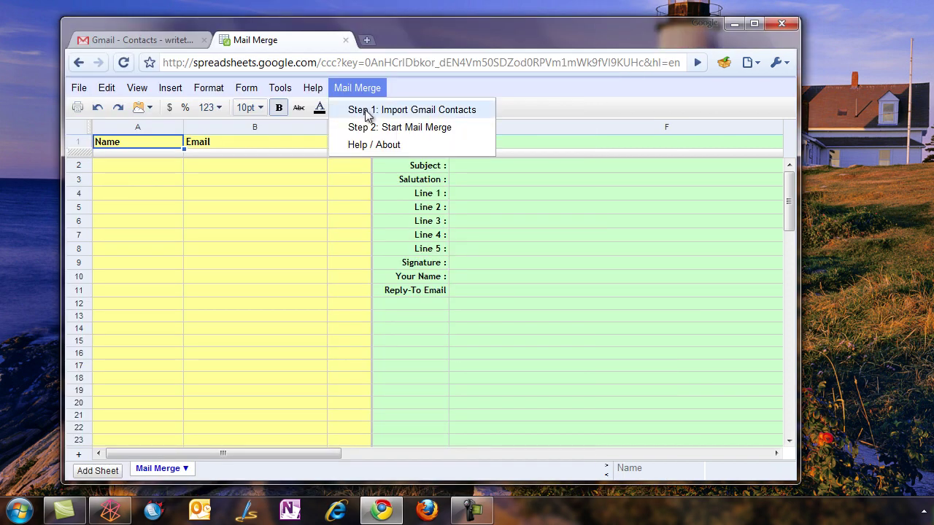
# Run Step 1: Import Gmail Contacts for the 'Media' group
pyautogui.click(365, 111)
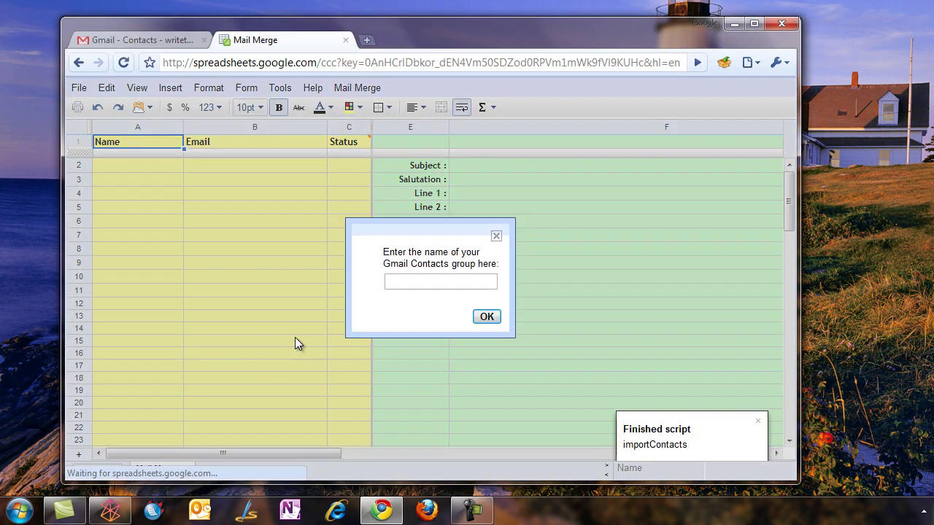
pyautogui.click(430, 284)
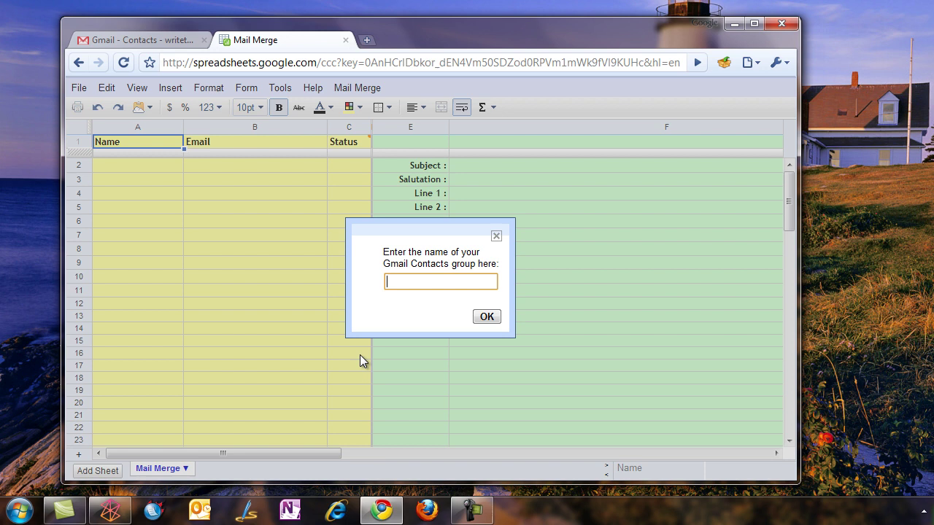
pyautogui.write('Media')
pyautogui.click(483, 318)
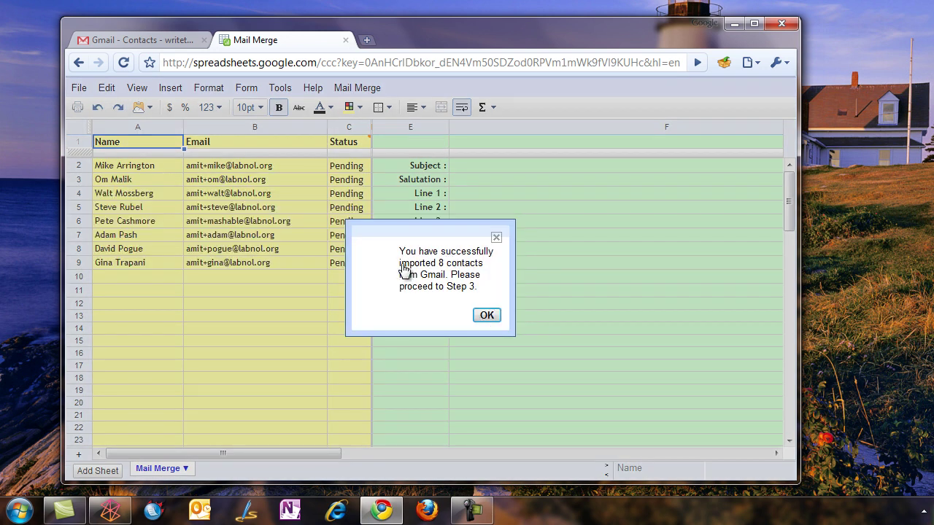
# Close the 'successfully imported 8 contacts' confirmation
pyautogui.click(487, 316)
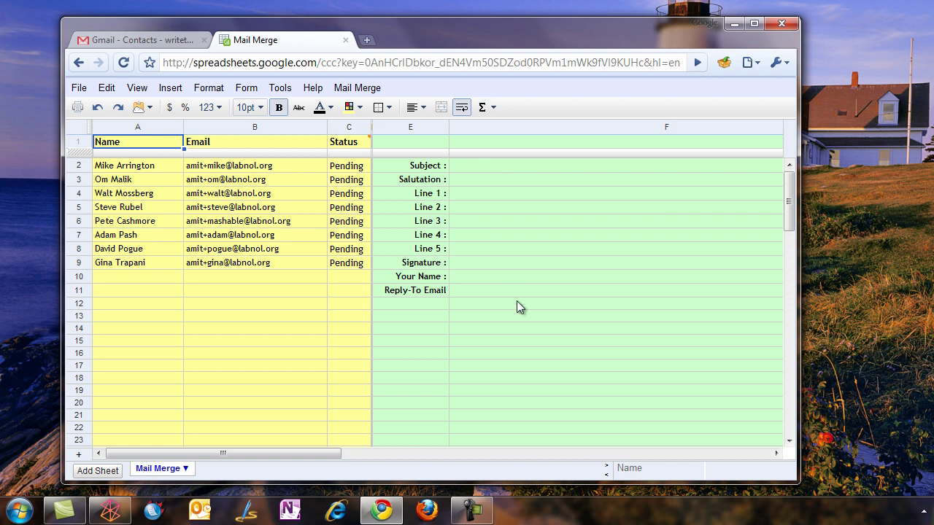
# Enter subject 'Sneak Preview - iPhone 4G App' in F2 and salutation 'Dear' below it
pyautogui.click(517, 165)
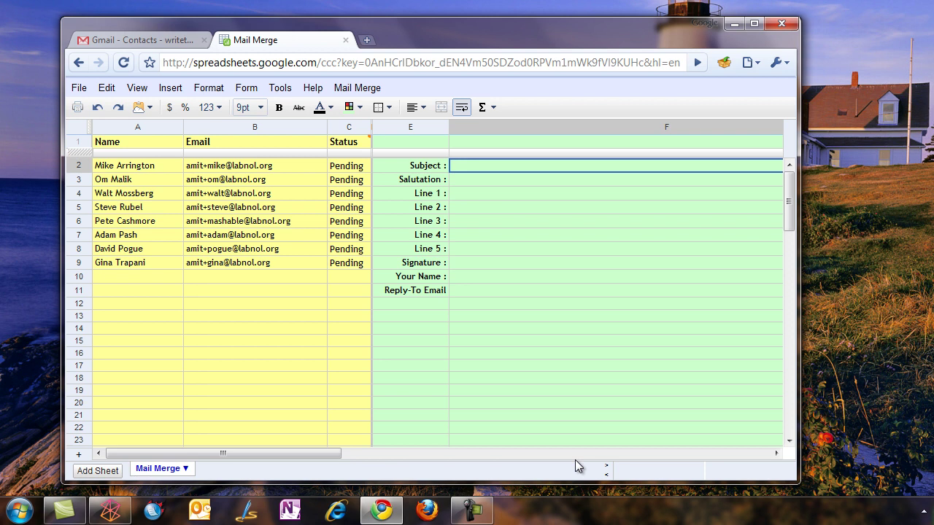
pyautogui.write('Snea')
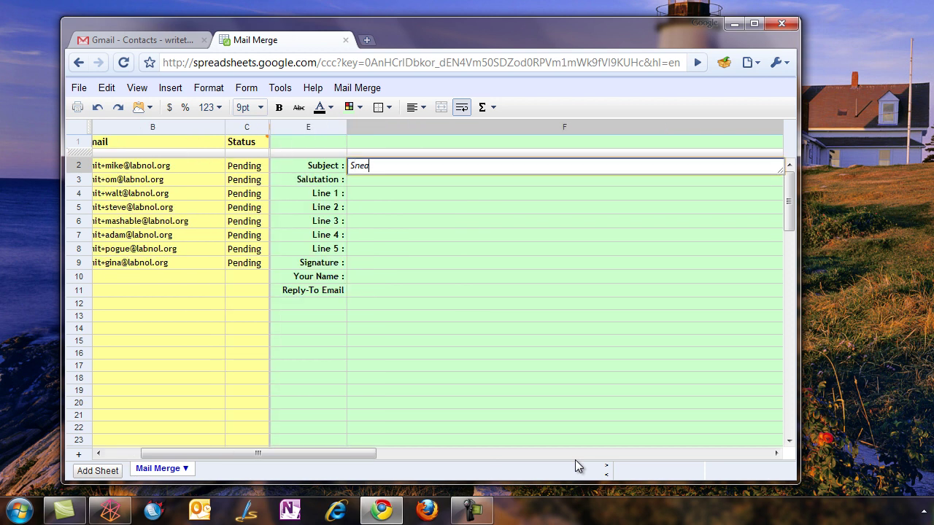
pyautogui.write('k Preview - iPhone 4G App')
pyautogui.press('Return')
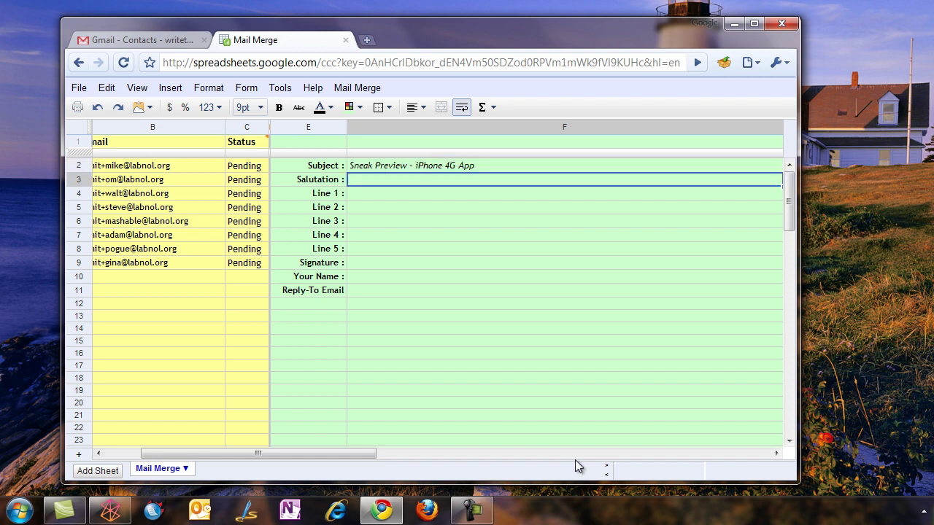
pyautogui.write('Dear')
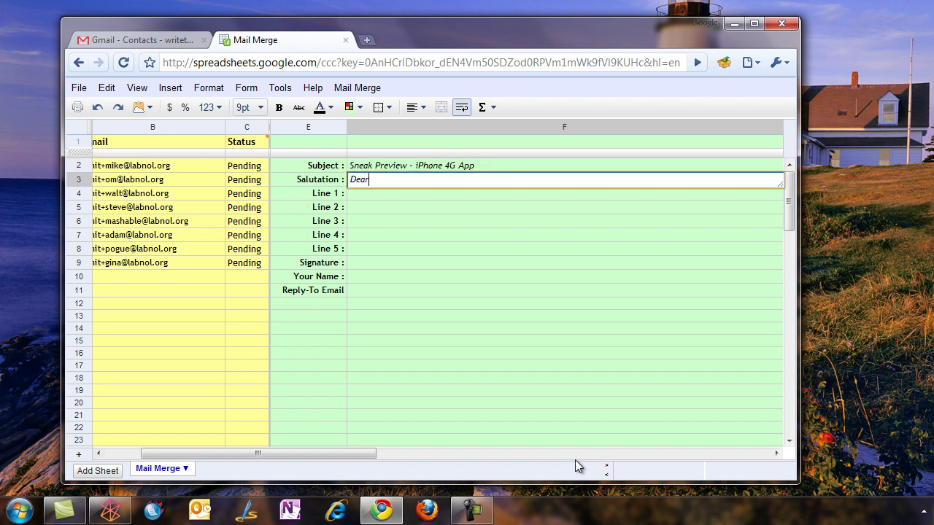
pyautogui.press('Return')
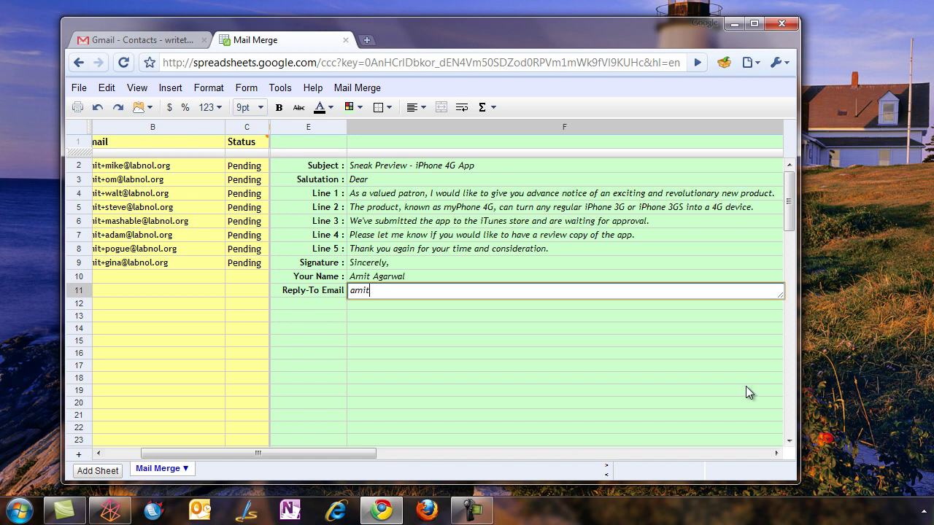
# Load the mail.labnol.org site in a new browser tab
pyautogui.write('@labnol.org')
pyautogui.hotkey('ctrl', 't')
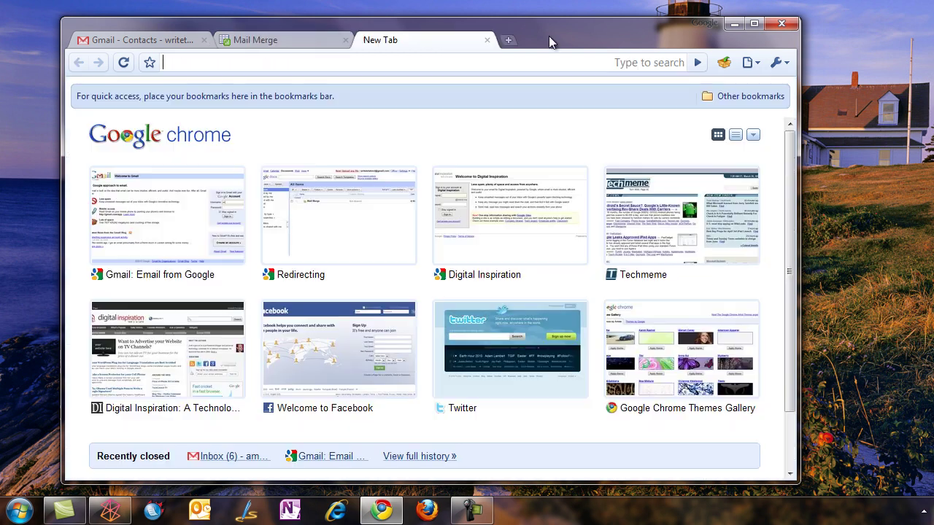
pyautogui.write('mail.labnol.org/')
pyautogui.press('Return')
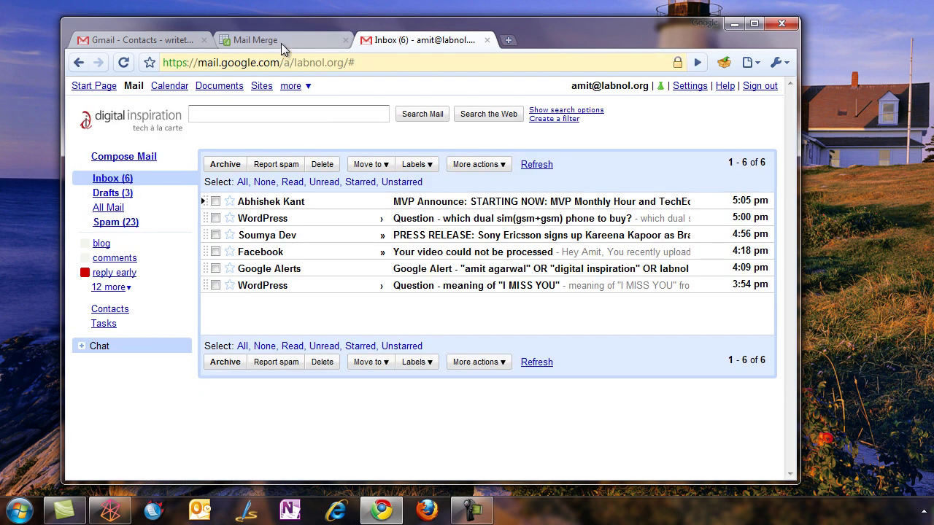
# Back in the Mail Merge sheet, run Mail Merge > Step 2: Start Mail Merge to send the emails
pyautogui.click(281, 44)
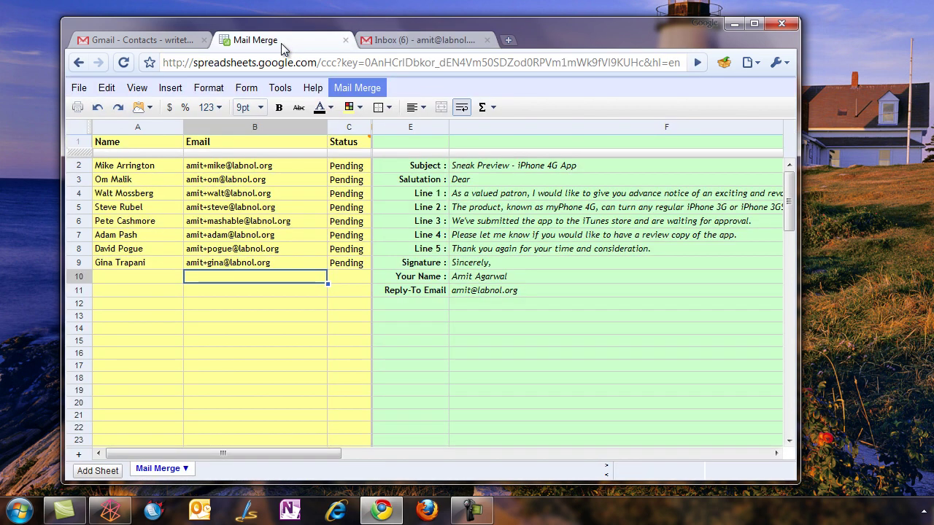
pyautogui.click(367, 88)
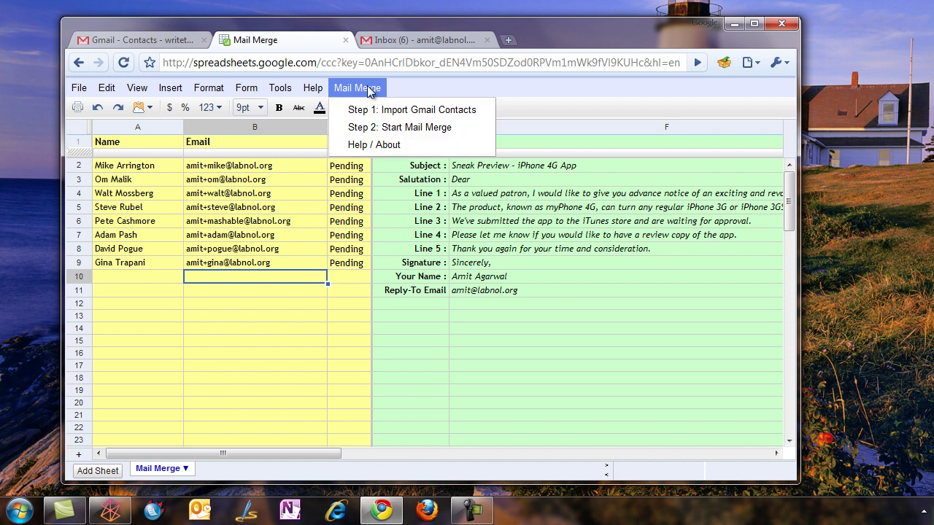
pyautogui.click(426, 127)
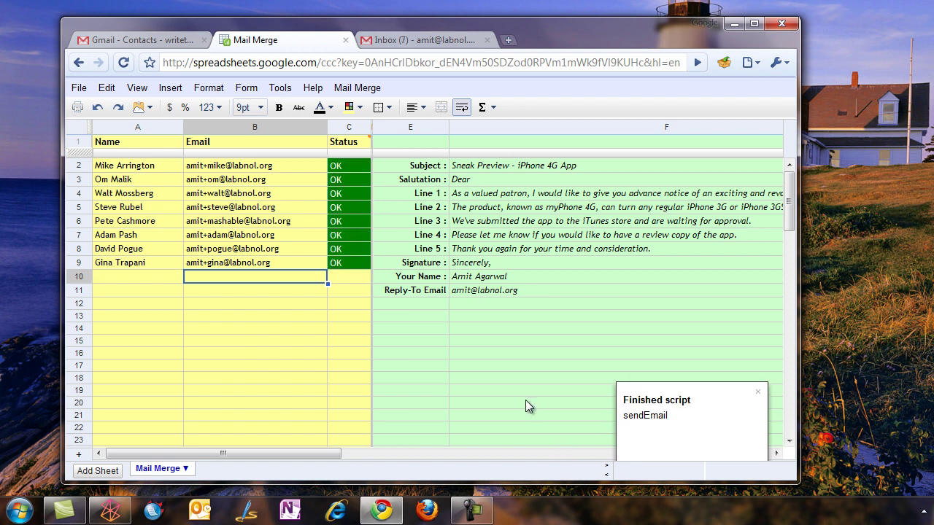
# Open the Sneak Preview - iPhone 4G App message in the Gmail inbox and scroll through it
pyautogui.click(455, 44)
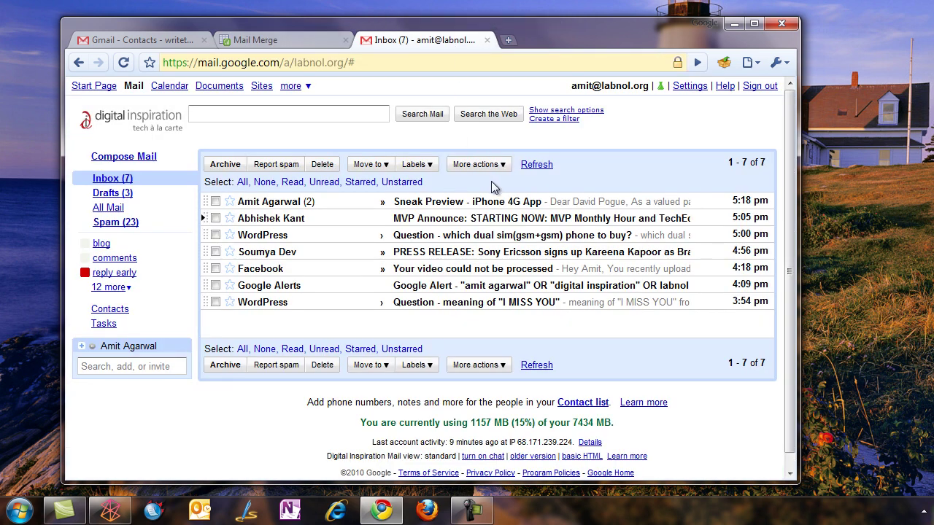
pyautogui.click(456, 202)
pyautogui.scroll(-2, 559, 301)
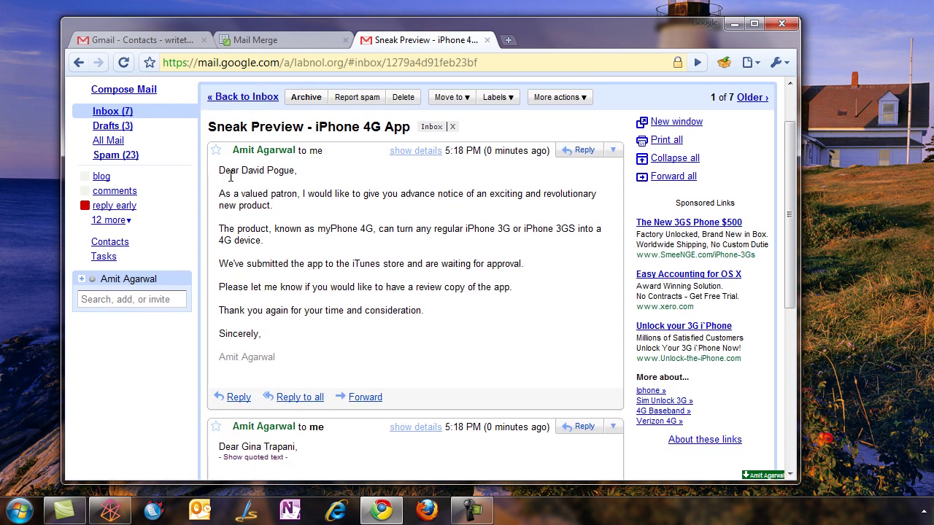
pyautogui.scroll(-5, 396, 345)
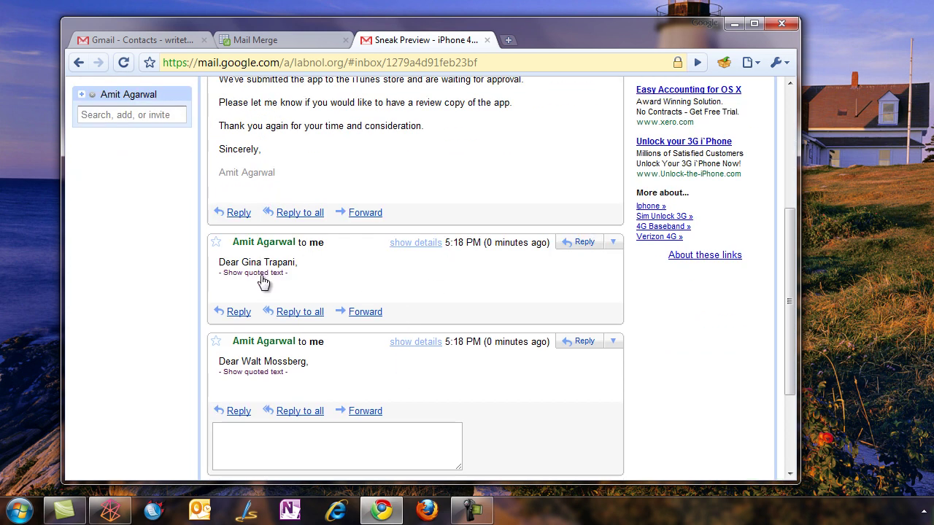
pyautogui.scroll(7, 394, 281)
pyautogui.click(243, 167)
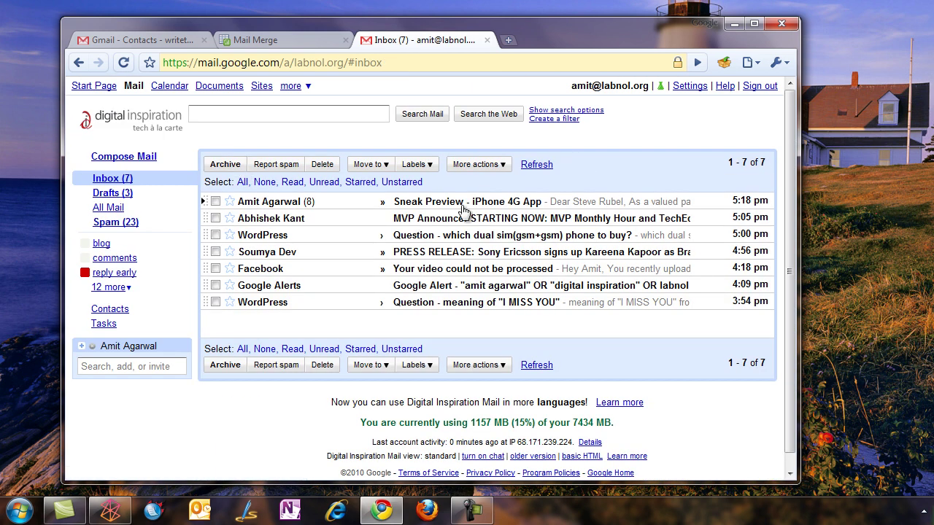
# Reopen the Sneak Preview conversation thread, review the personalised copies, and return to the inbox list
pyautogui.click(475, 210)
pyautogui.scroll(-4, 552, 223)
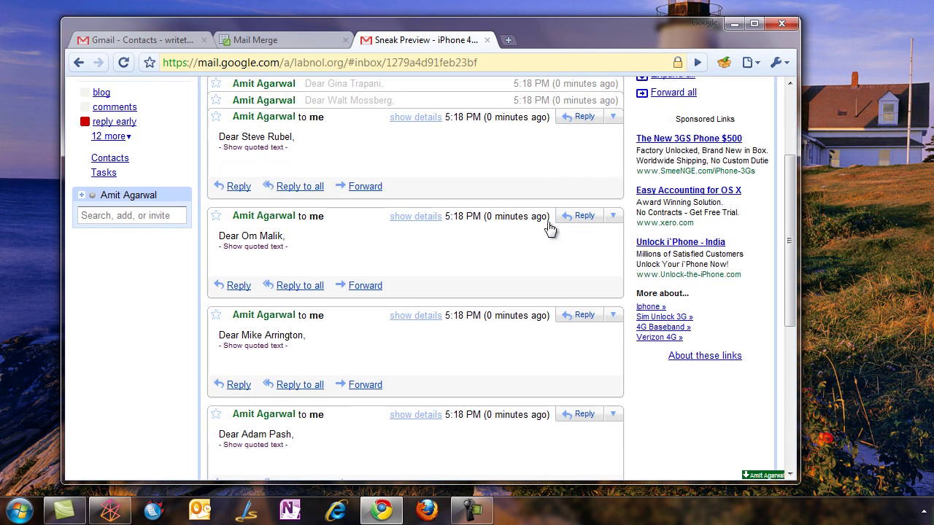
pyautogui.scroll(4, 510, 219)
pyautogui.click(271, 162)
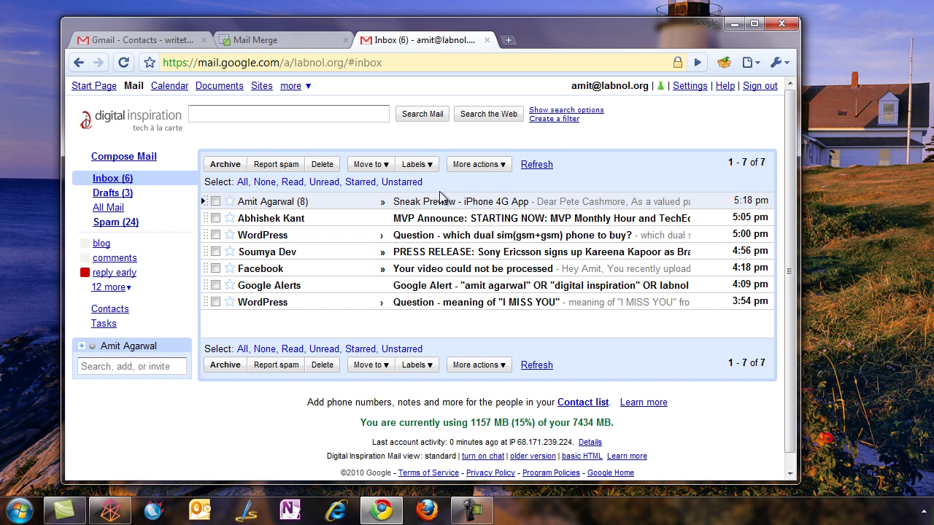
# In the Mail Merge sheet, show the Mail Merge > Help / About message and dismiss it with OK
pyautogui.click(307, 46)
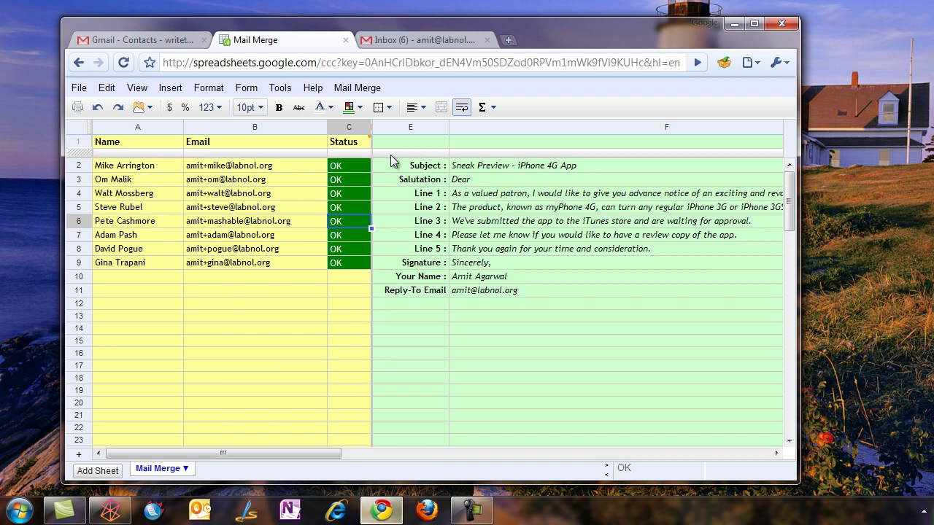
pyautogui.click(358, 87)
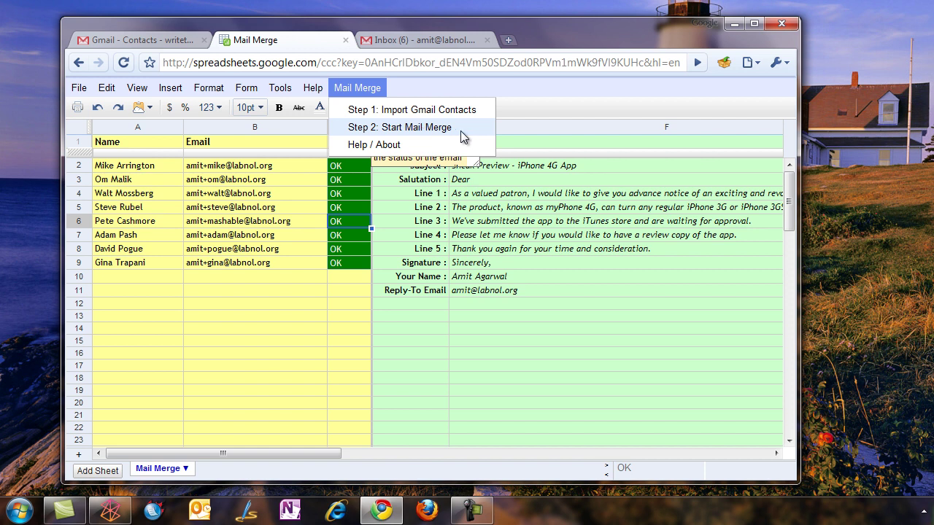
pyautogui.click(570, 306)
pyautogui.click(368, 87)
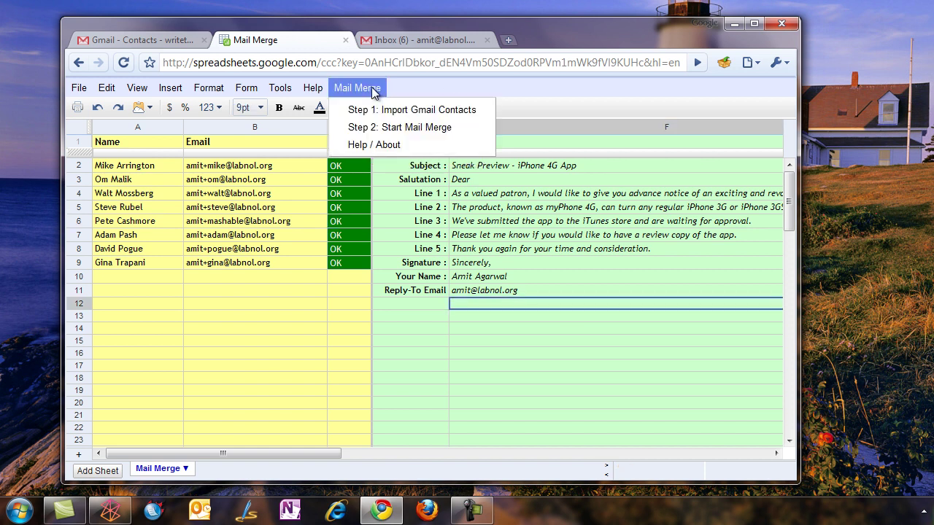
pyautogui.click(401, 144)
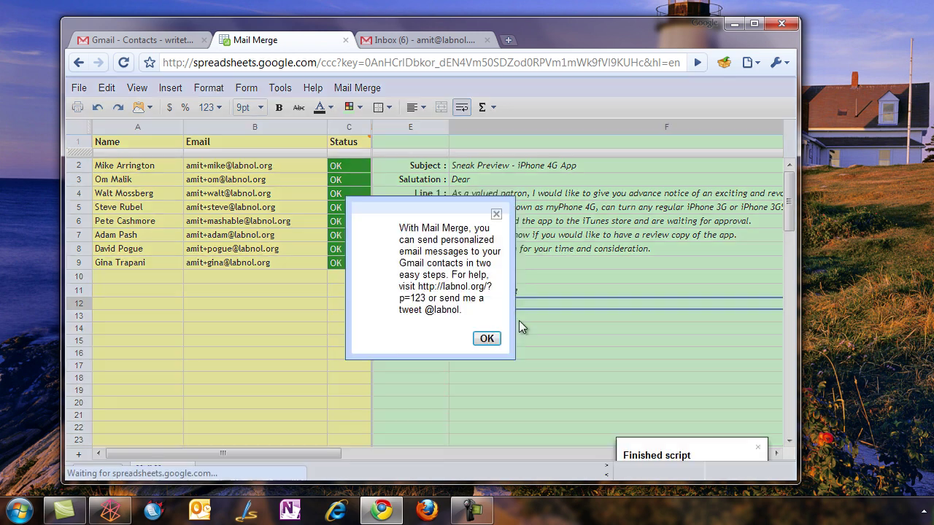
pyautogui.click(487, 340)
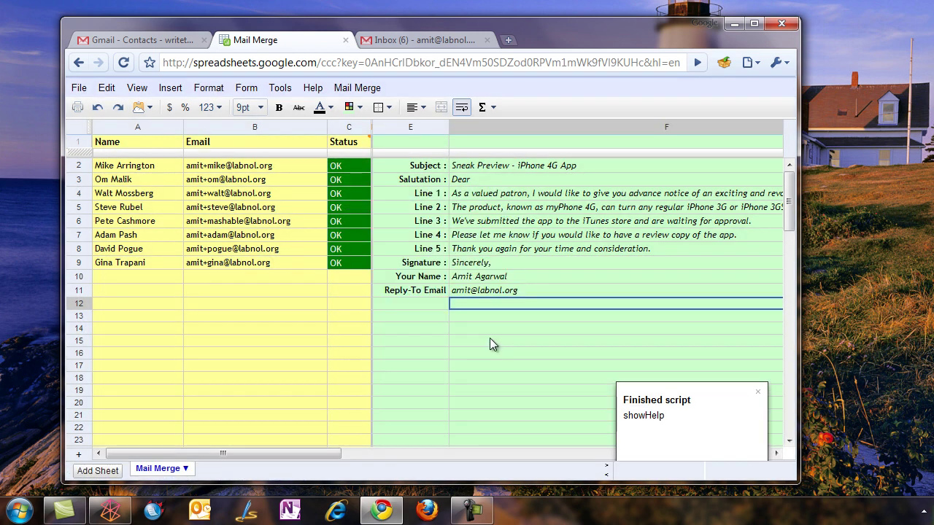